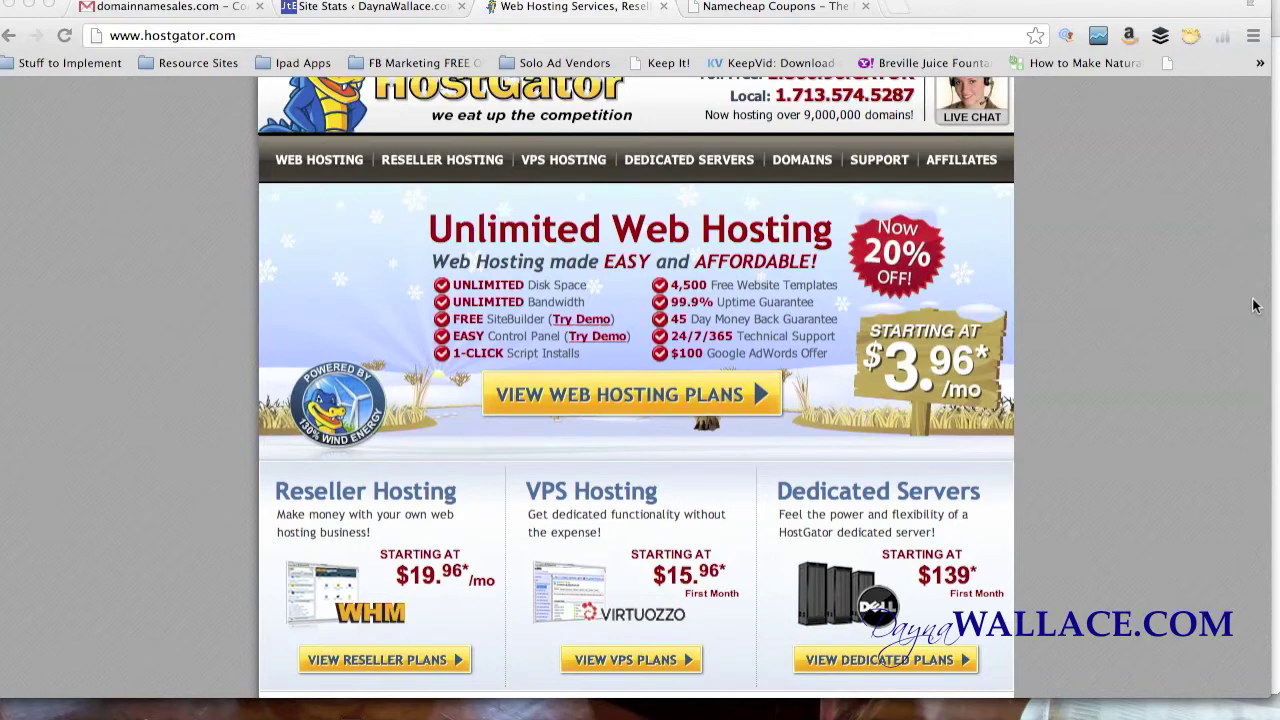
# - Open the HostGator web hosting plans and bring up the Hatchling, Baby and Business offers
pyautogui.scroll(1, 1256, 306)
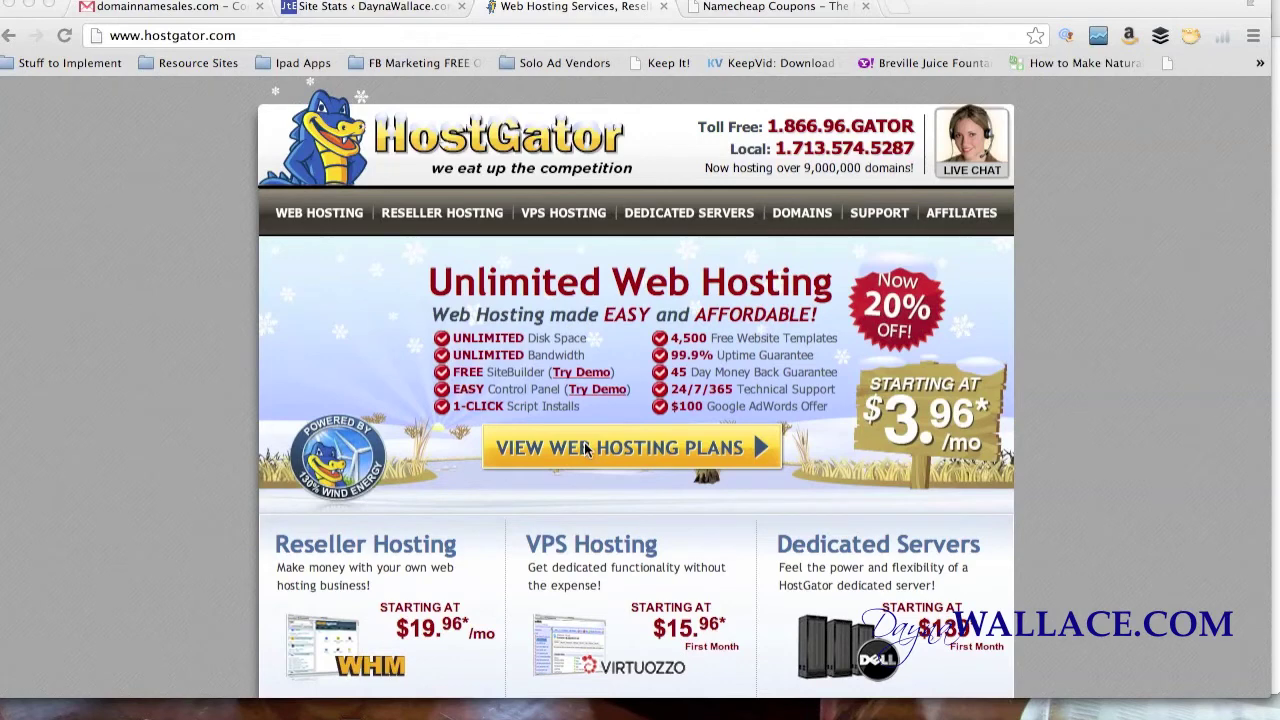
pyautogui.click(505, 446)
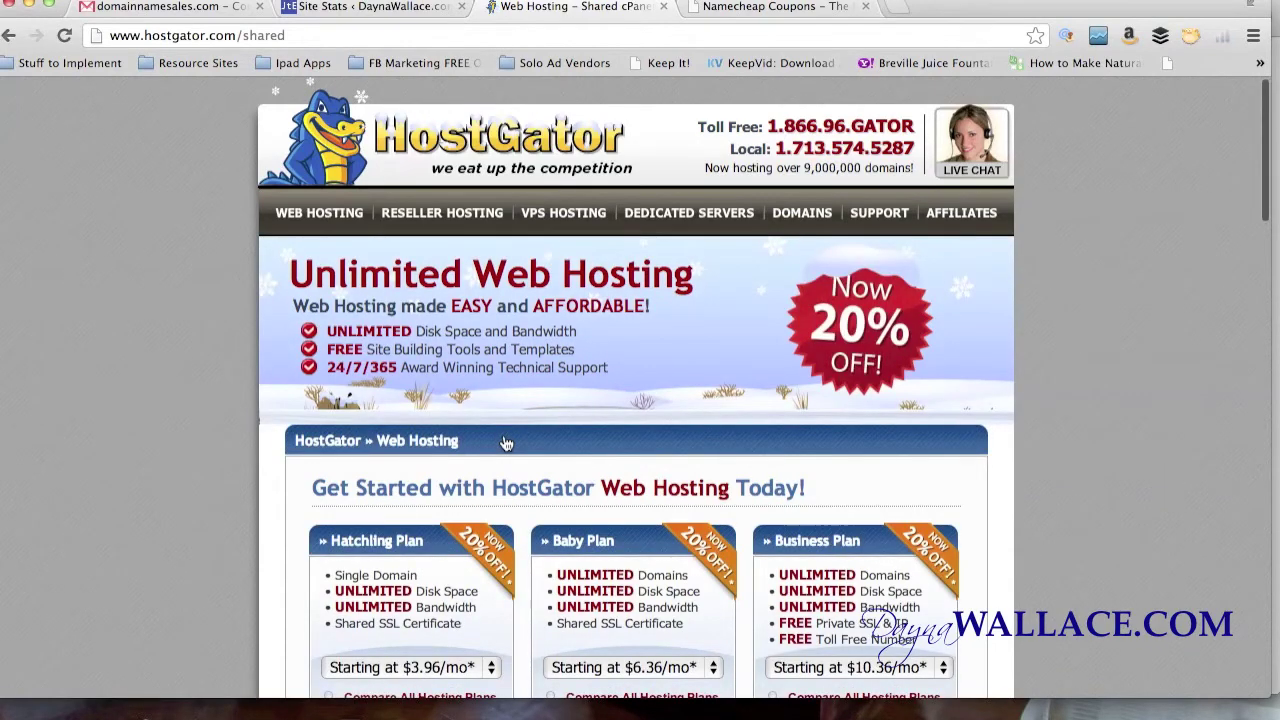
pyautogui.scroll(-3, 506, 443)
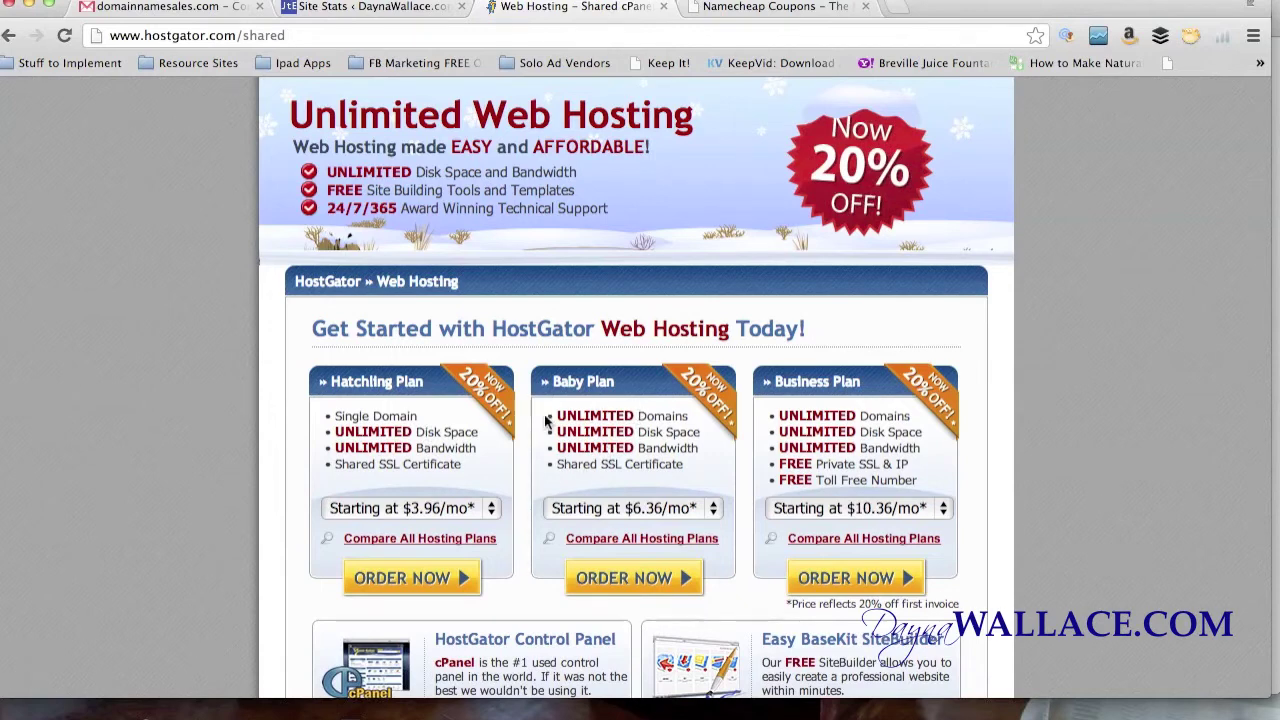
pyautogui.scroll(-1, 546, 422)
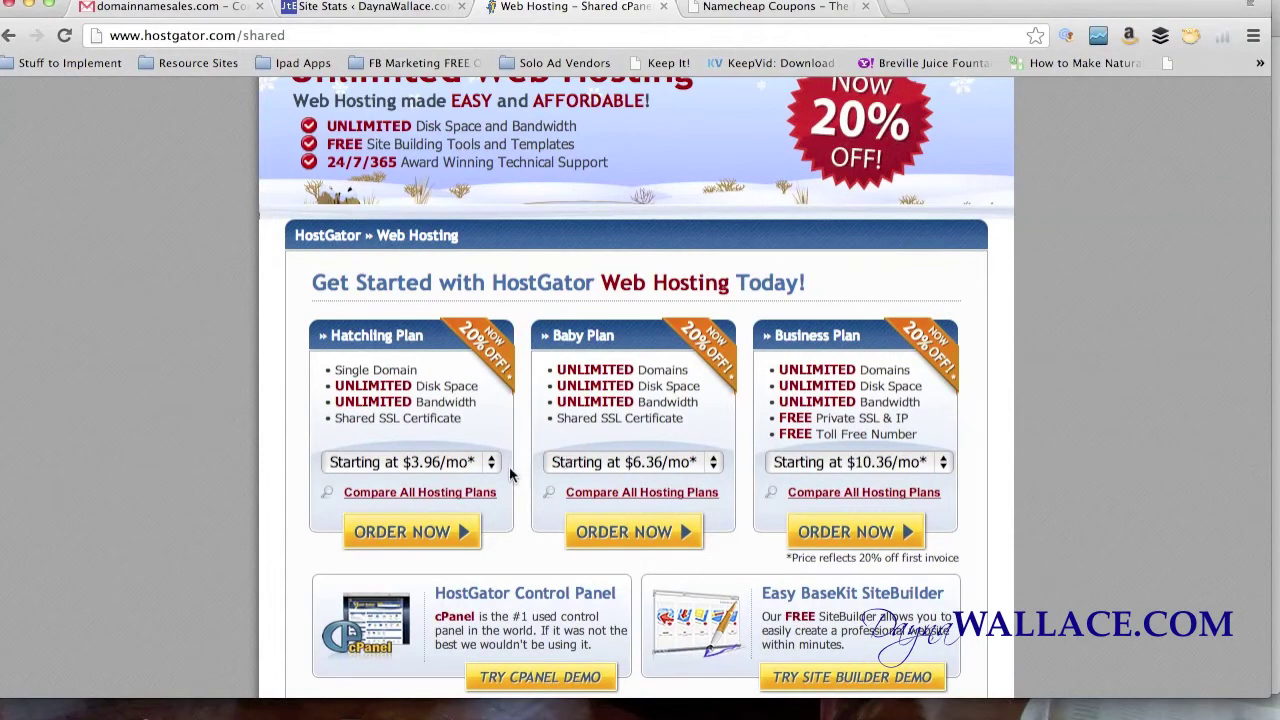
# - Compare the Hatchling and Baby billing terms, then order the Baby Plan with monthly billing
pyautogui.click(564, 462)
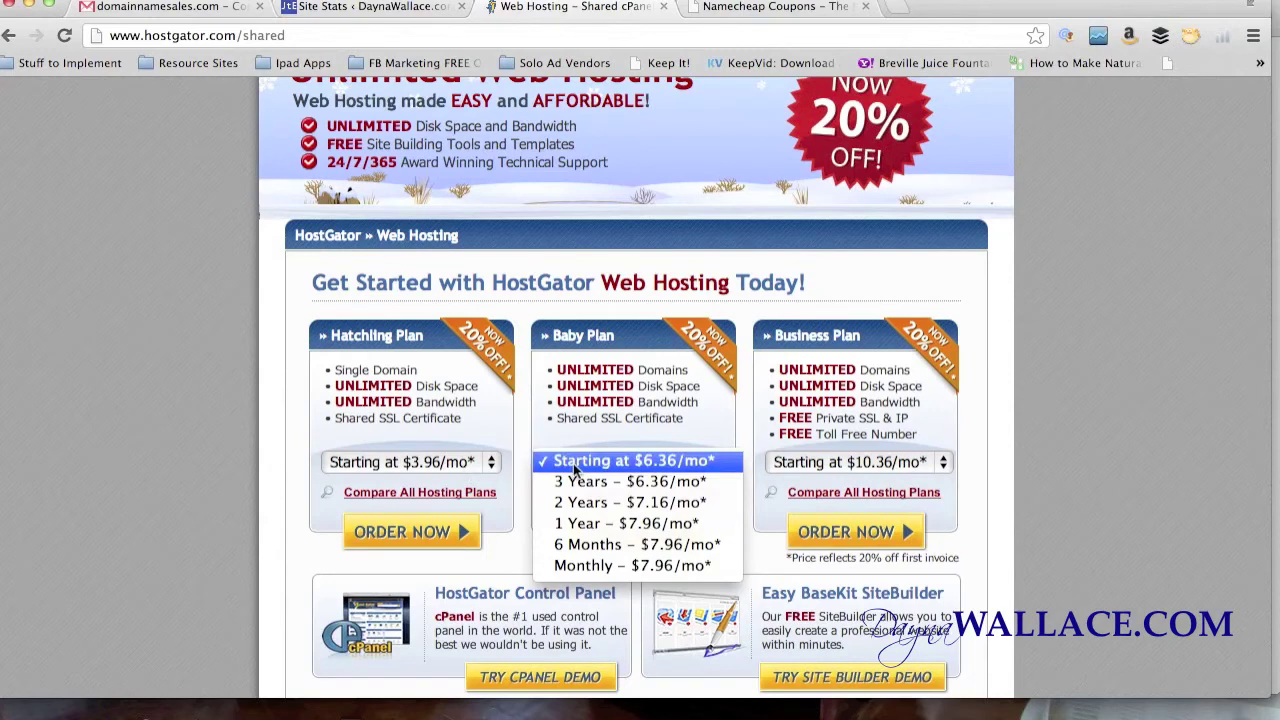
pyautogui.click(497, 465)
pyautogui.click(489, 461)
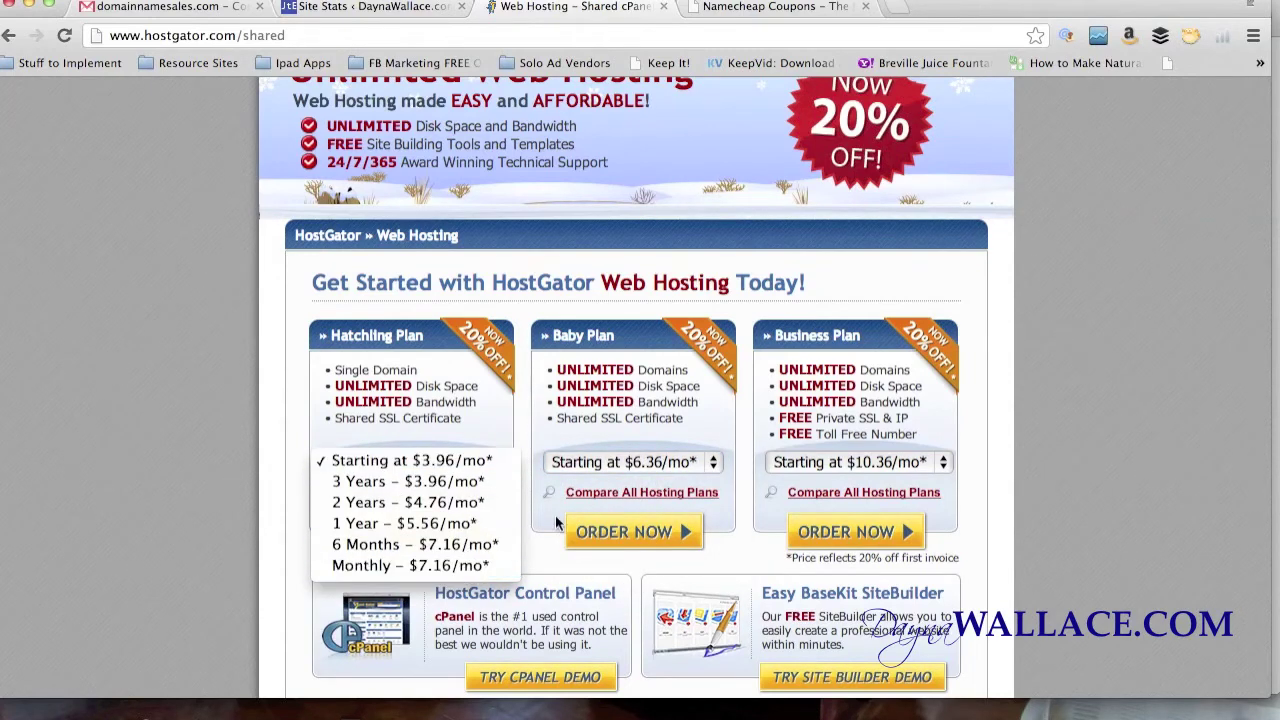
pyautogui.click(607, 469)
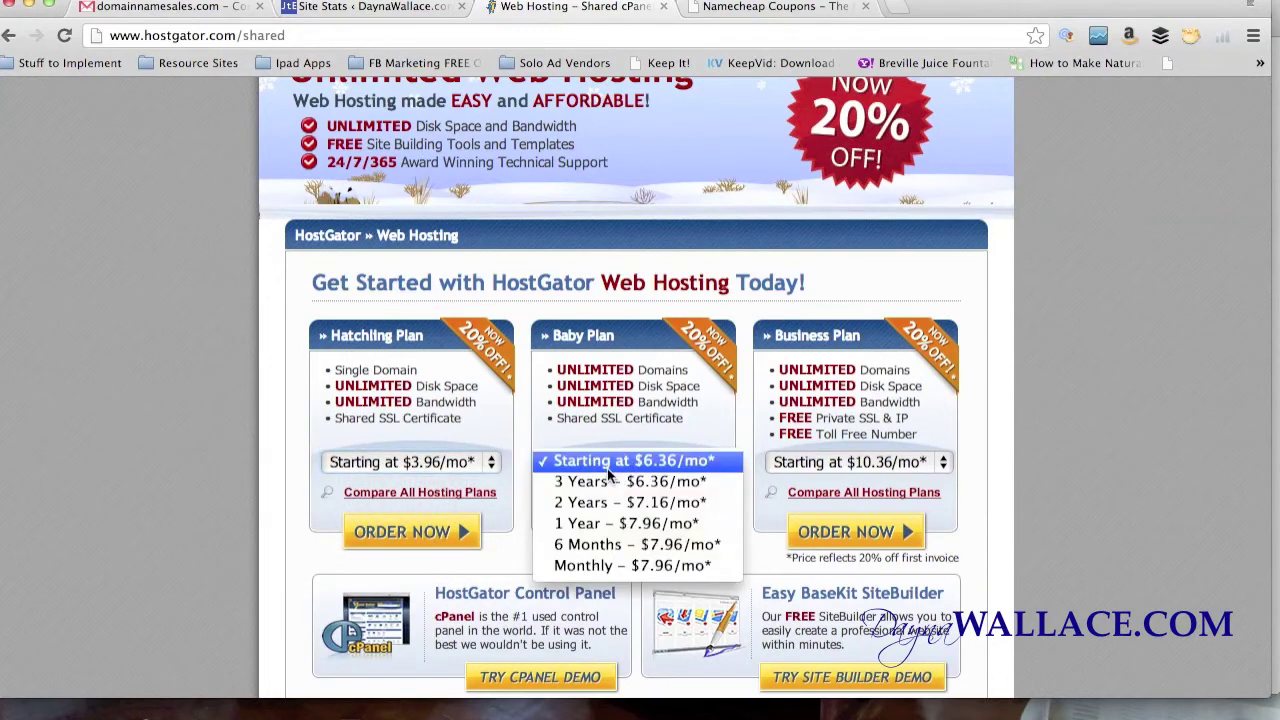
pyautogui.click(615, 566)
pyautogui.click(638, 540)
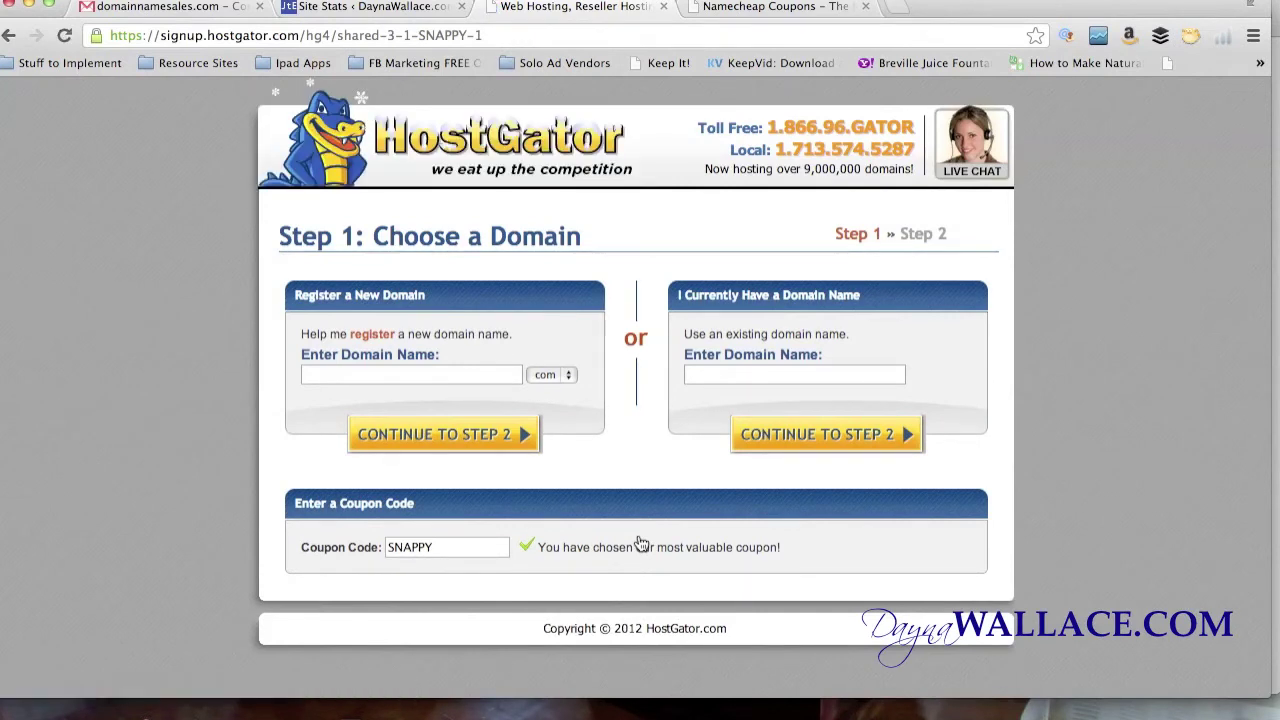
# - Replace the coupon code with DAYNAW2013
pyautogui.click(482, 547)
pyautogui.doubleClick(481, 547)
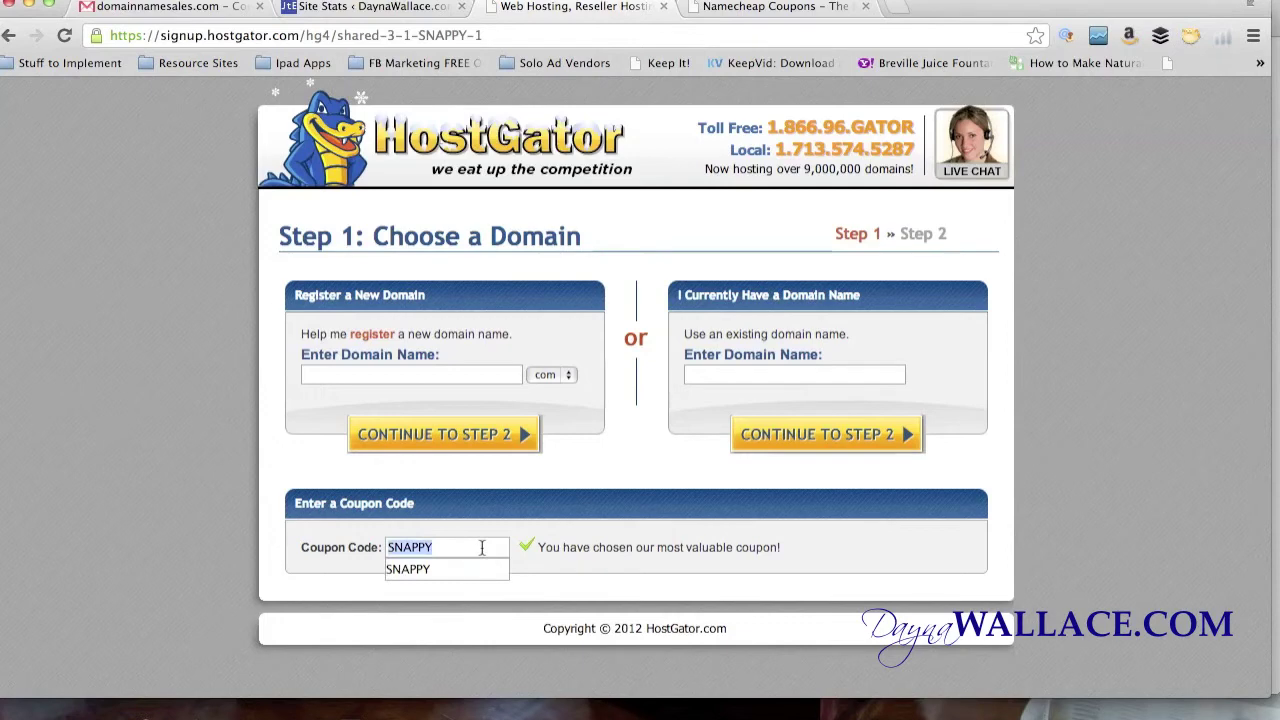
pyautogui.write('DAYNA')
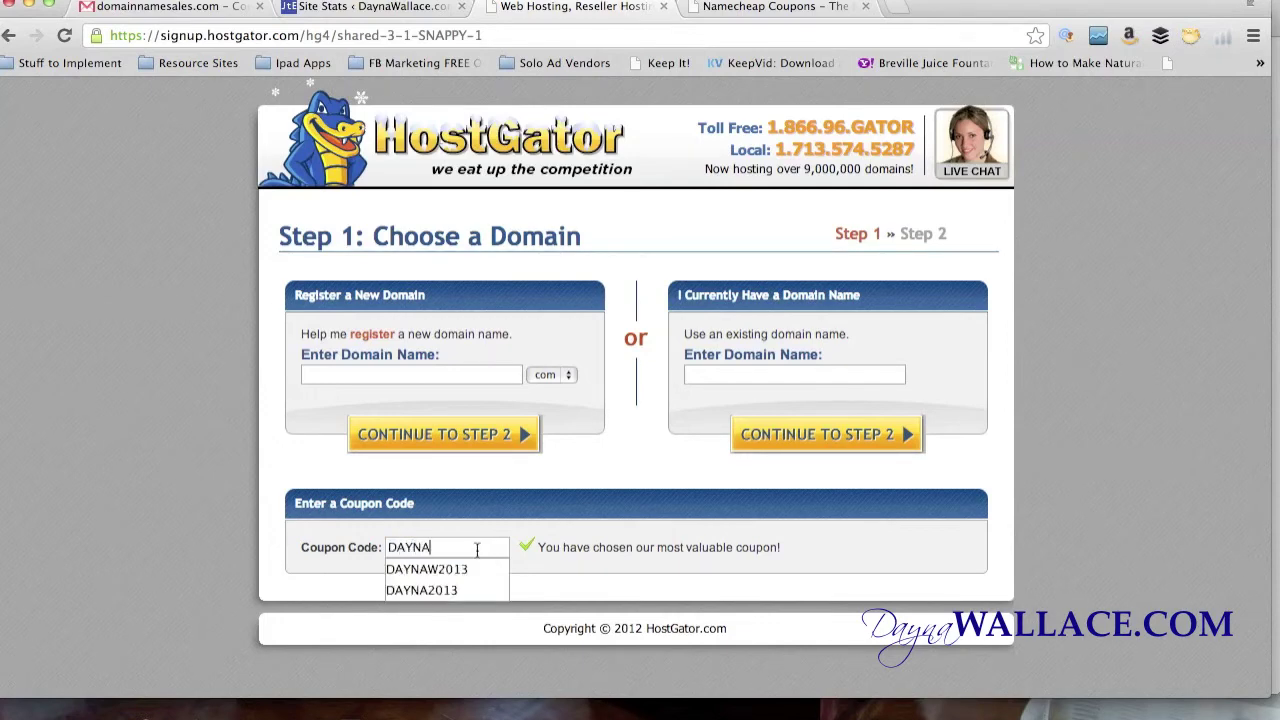
pyautogui.click(465, 569)
pyautogui.click(790, 372)
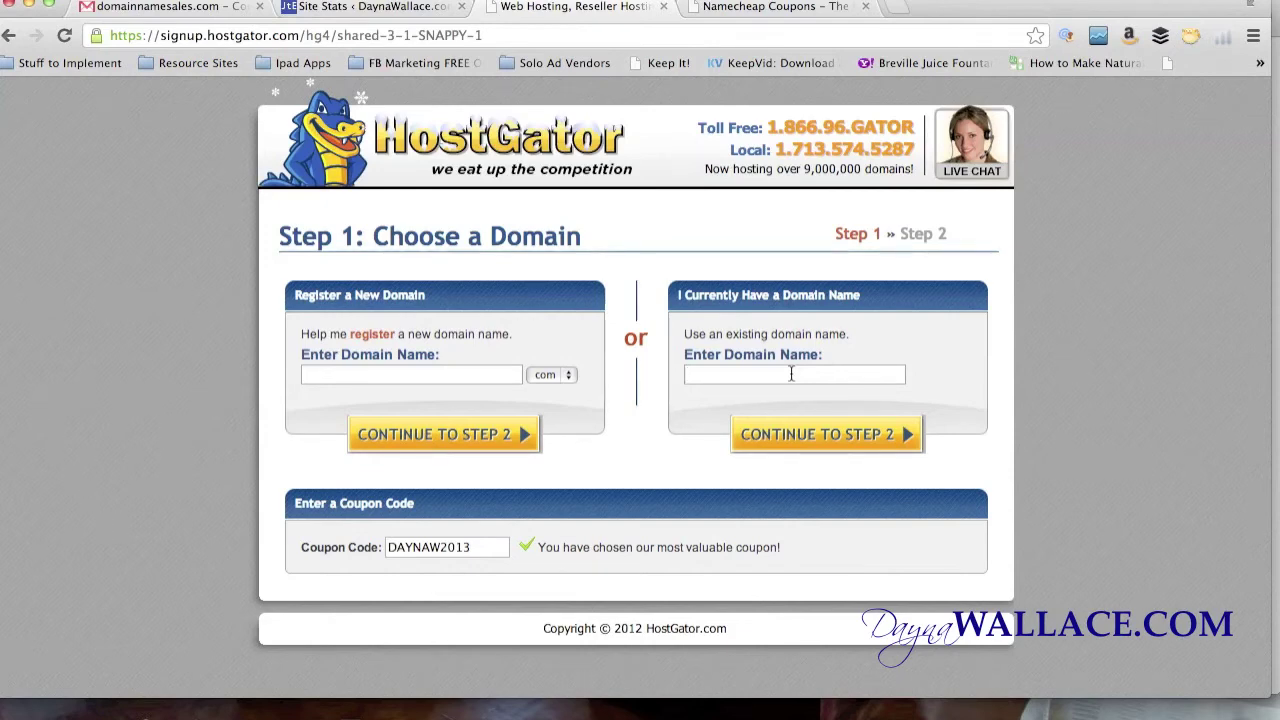
pyautogui.write('www.')
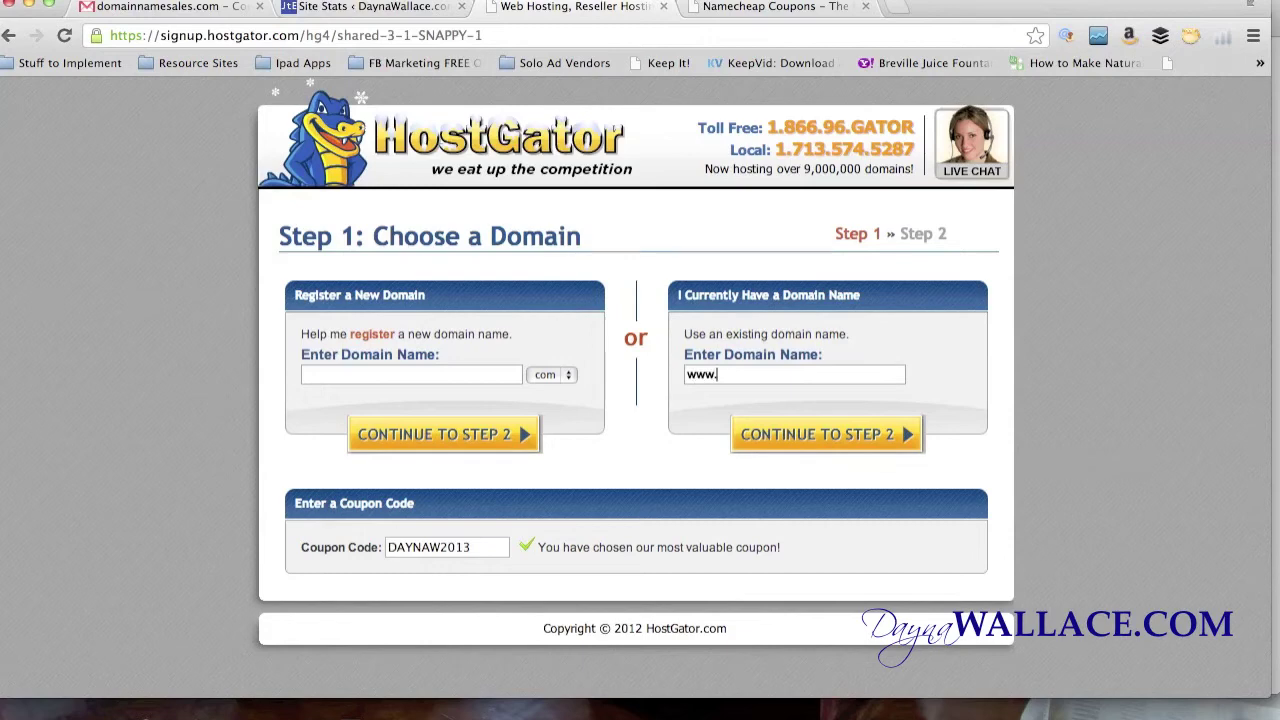
pyautogui.write('daynawallace.com')
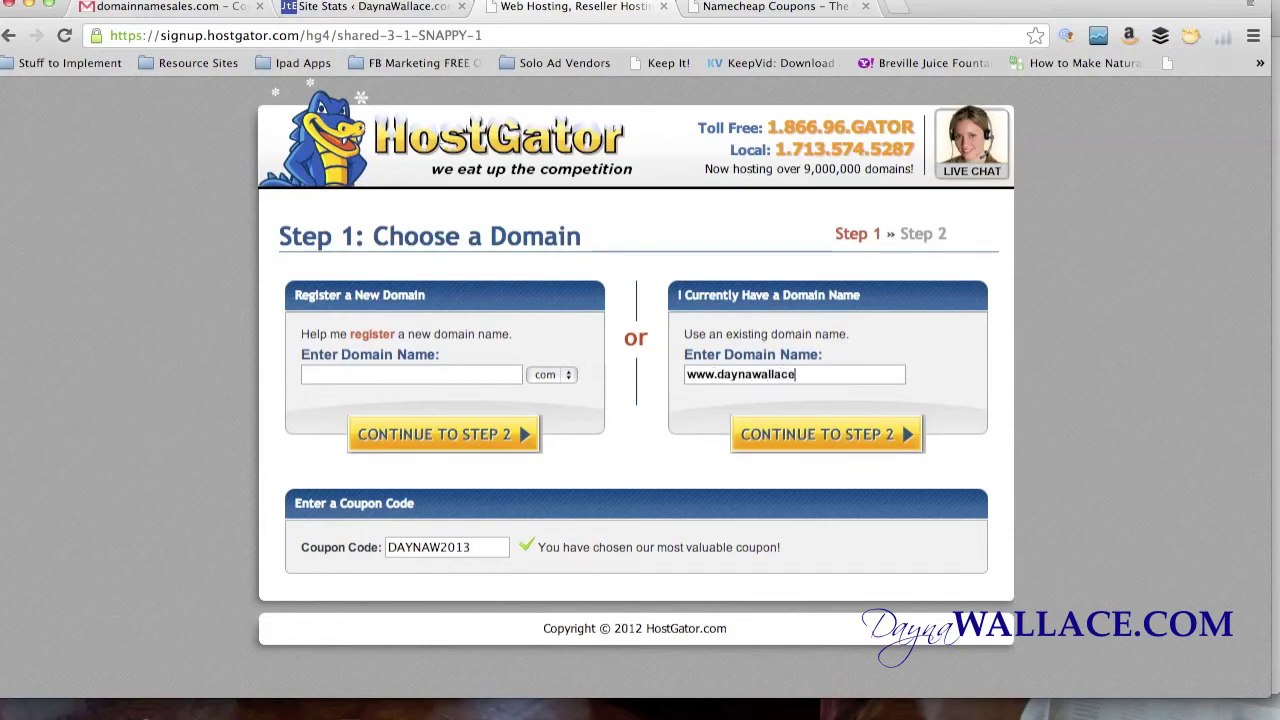
pyautogui.click(818, 436)
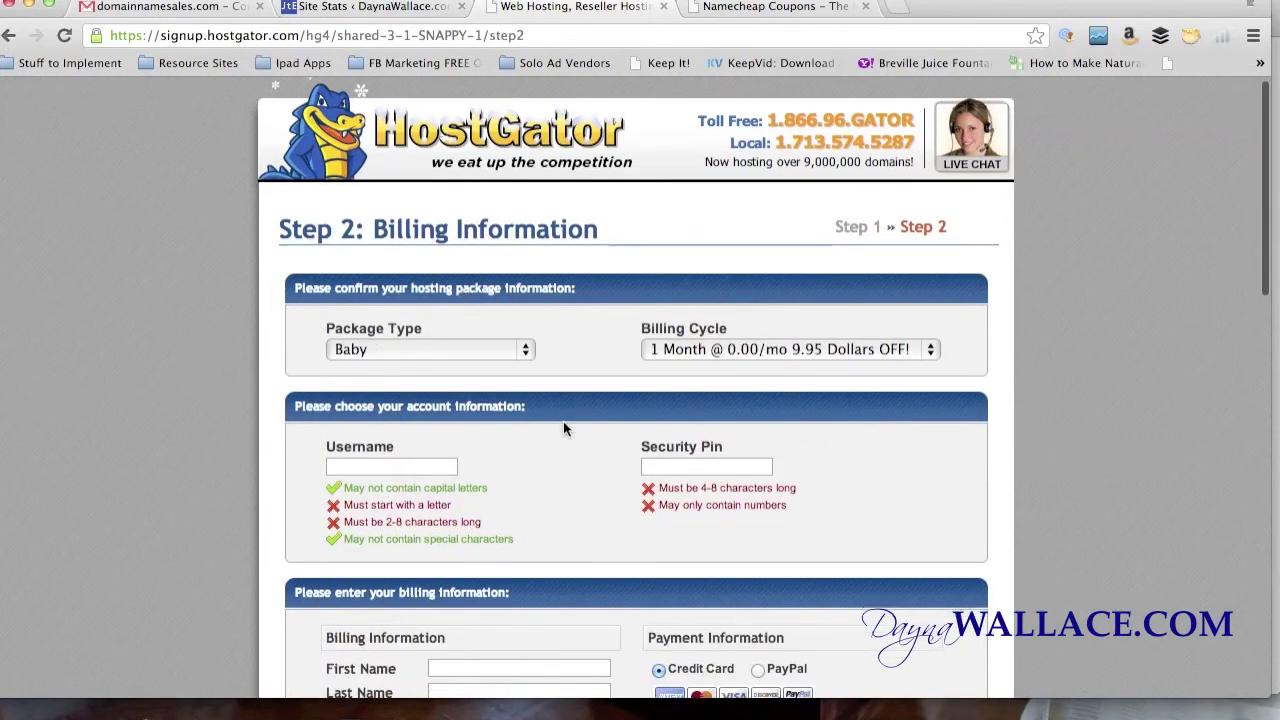
# - Look through the package, account and billing sections and remove the SiteLock add-on from the order
pyautogui.scroll(-2, 563, 425)
pyautogui.scroll(-1, 563, 428)
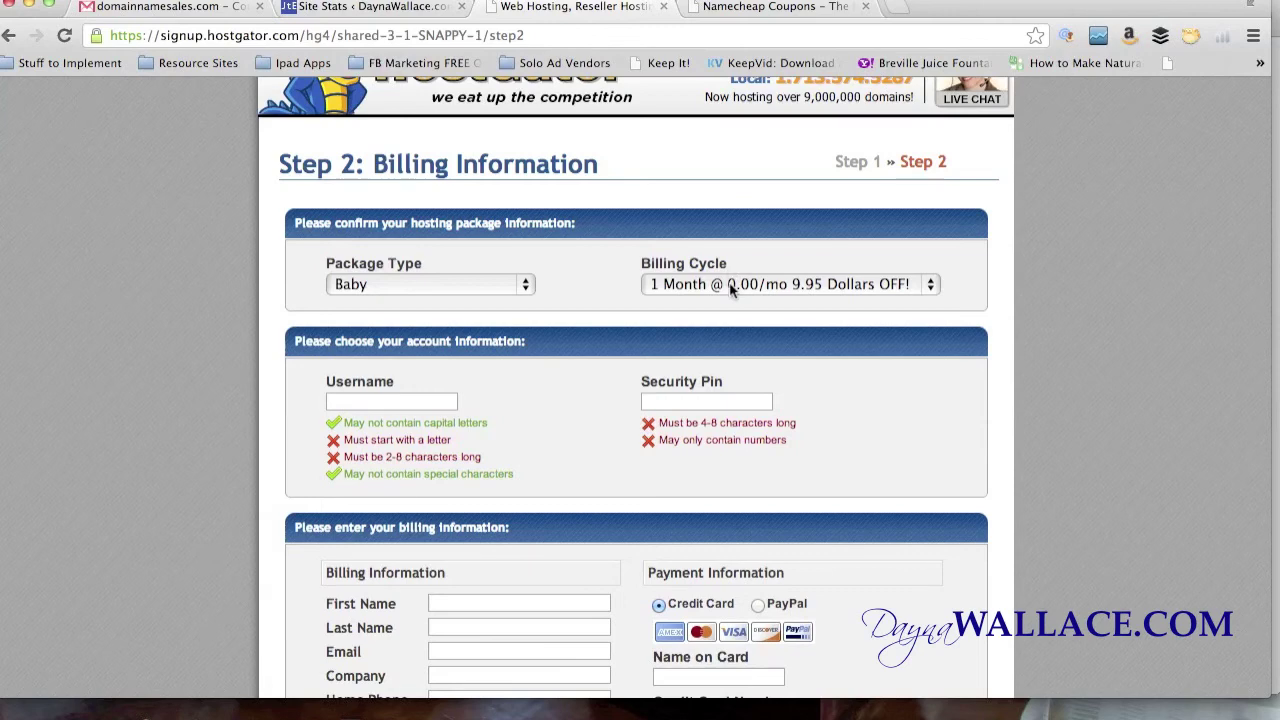
pyautogui.scroll(-4, 729, 287)
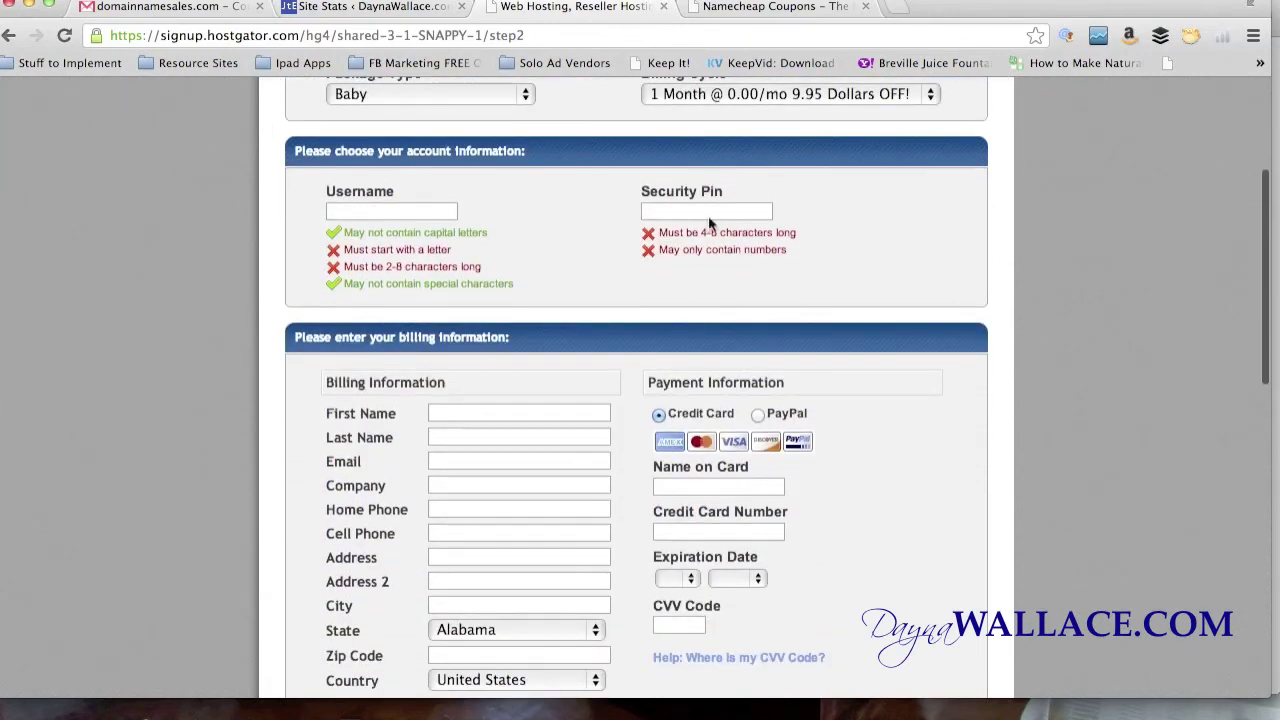
pyautogui.scroll(-3, 748, 495)
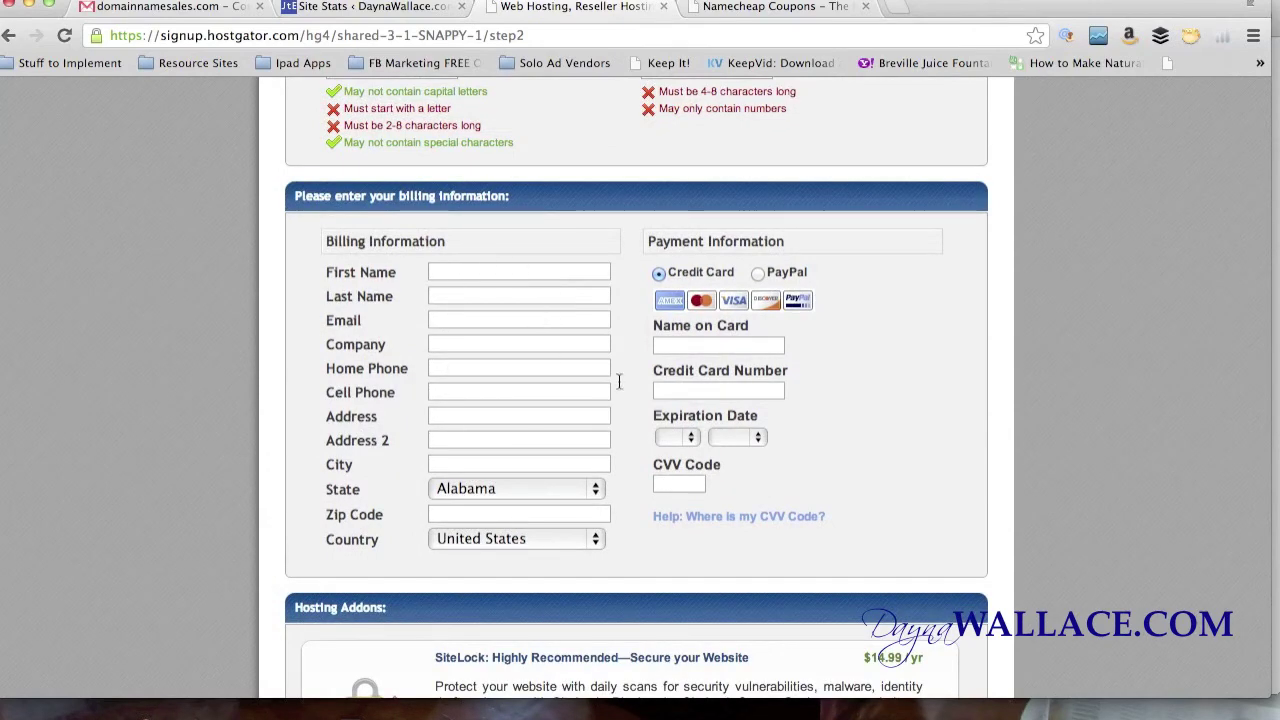
pyautogui.scroll(-8, 772, 489)
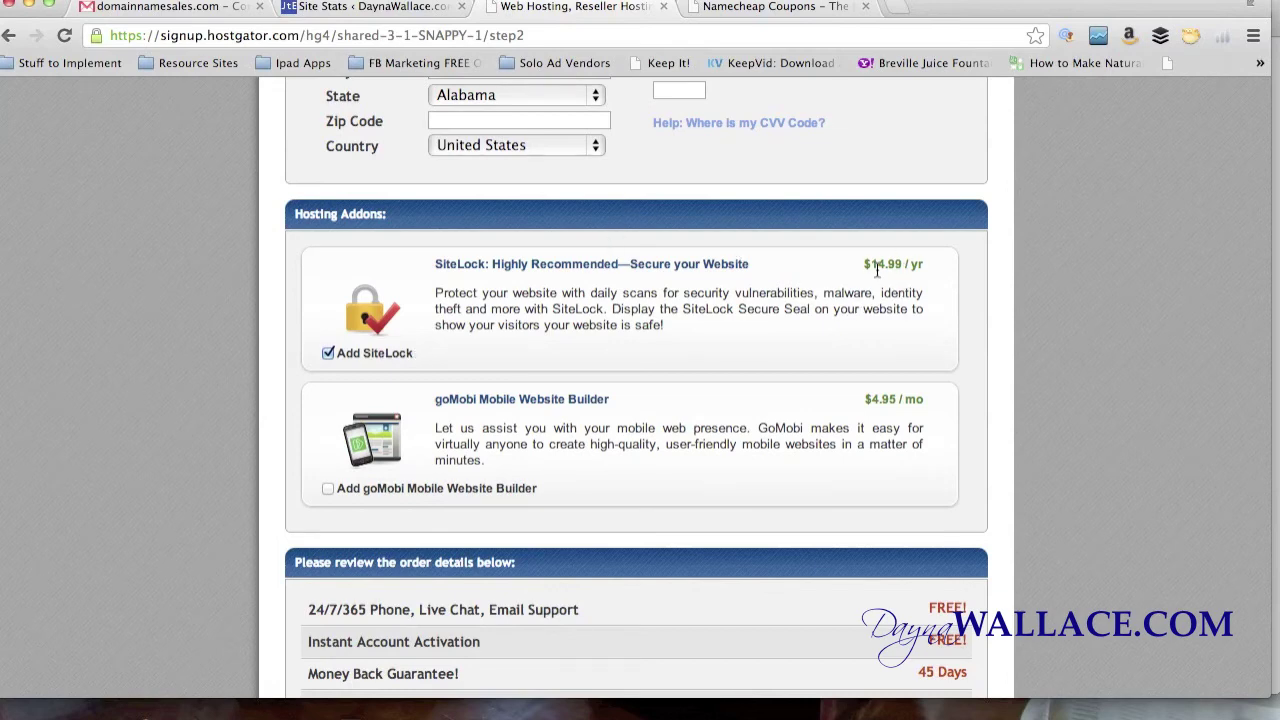
pyautogui.click(329, 354)
# - Review the order details, including the package price, coupon credit, total due and account creation section
pyautogui.scroll(-5, 332, 358)
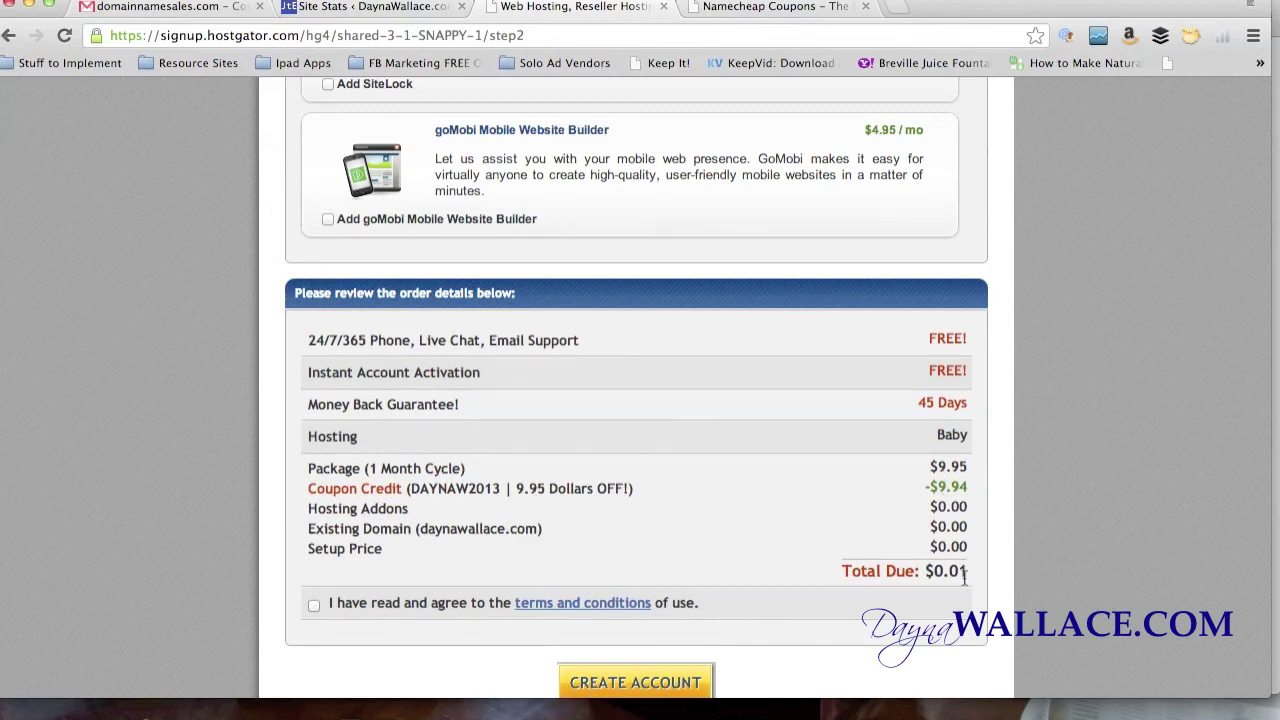
pyautogui.scroll(-1, 964, 576)
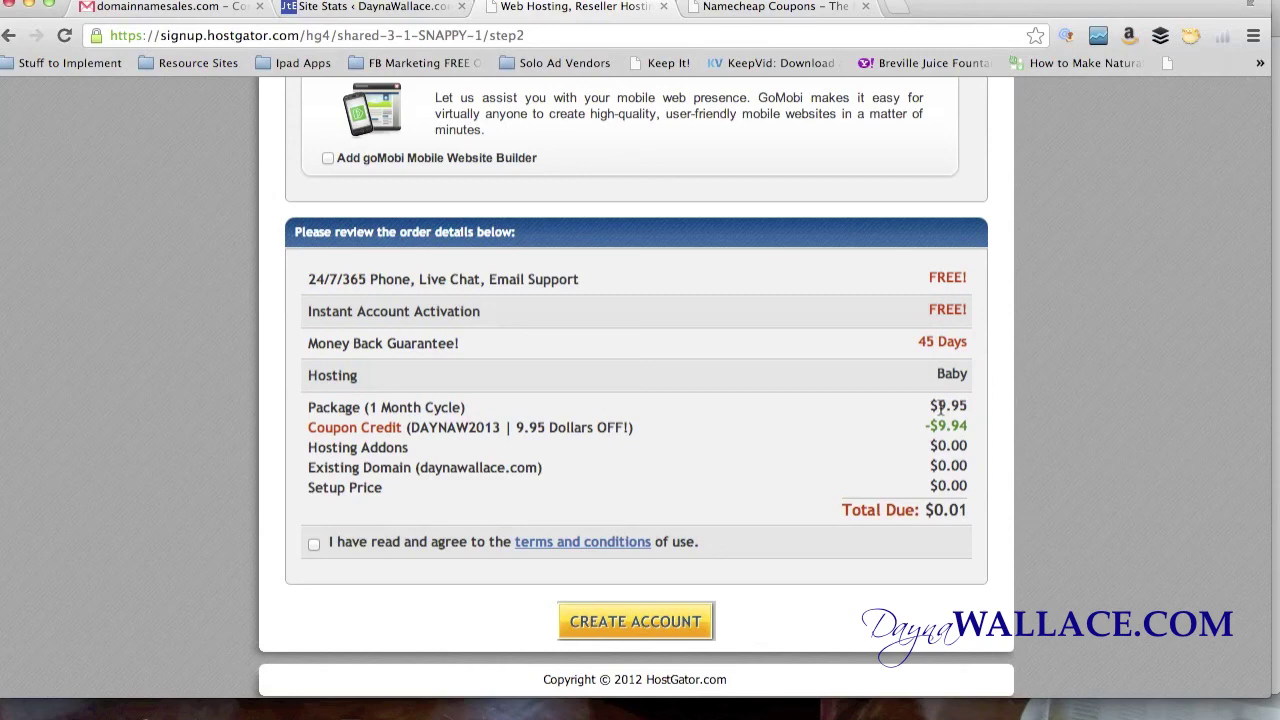
pyautogui.scroll(-1, 782, 404)
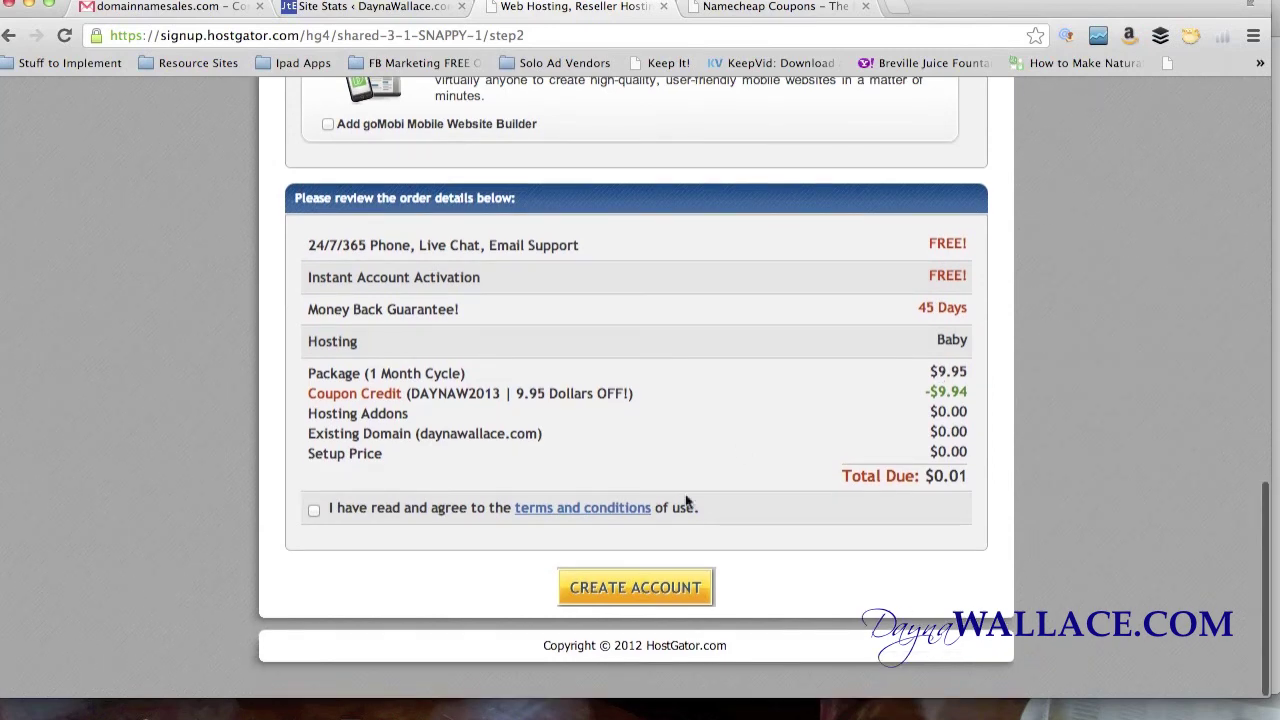
pyautogui.click(648, 582)
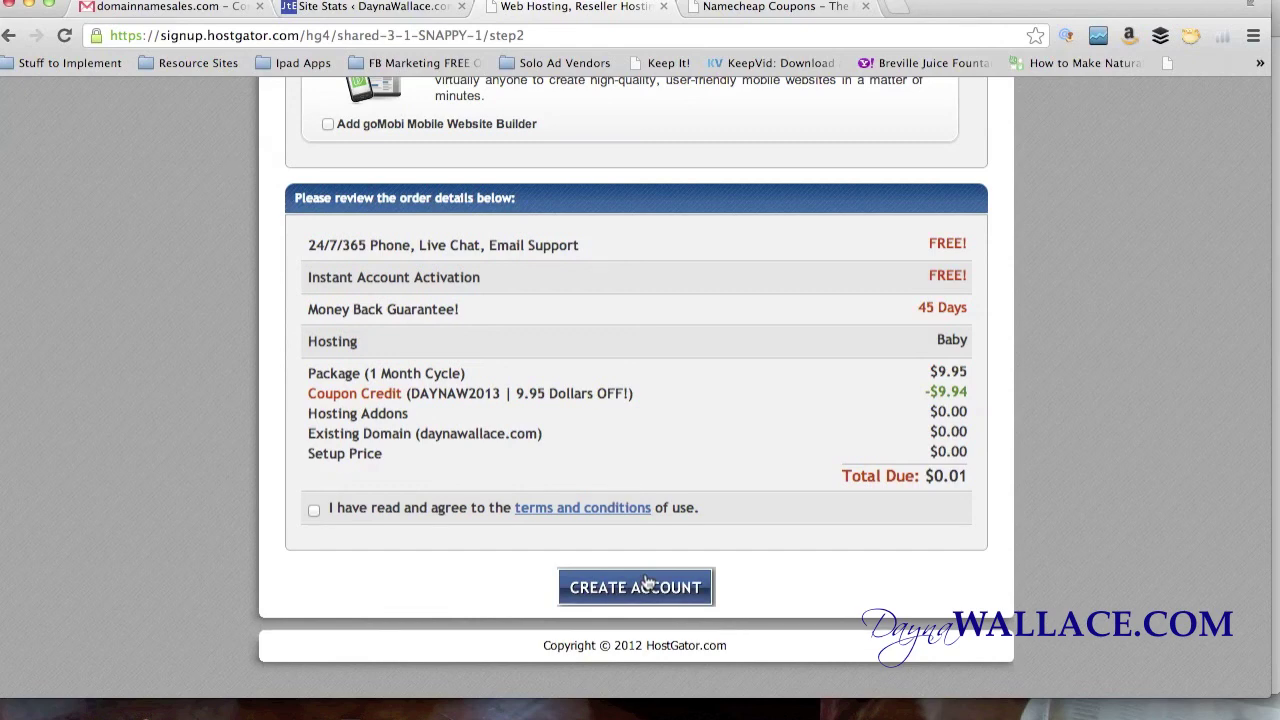
pyautogui.scroll(4, 645, 583)
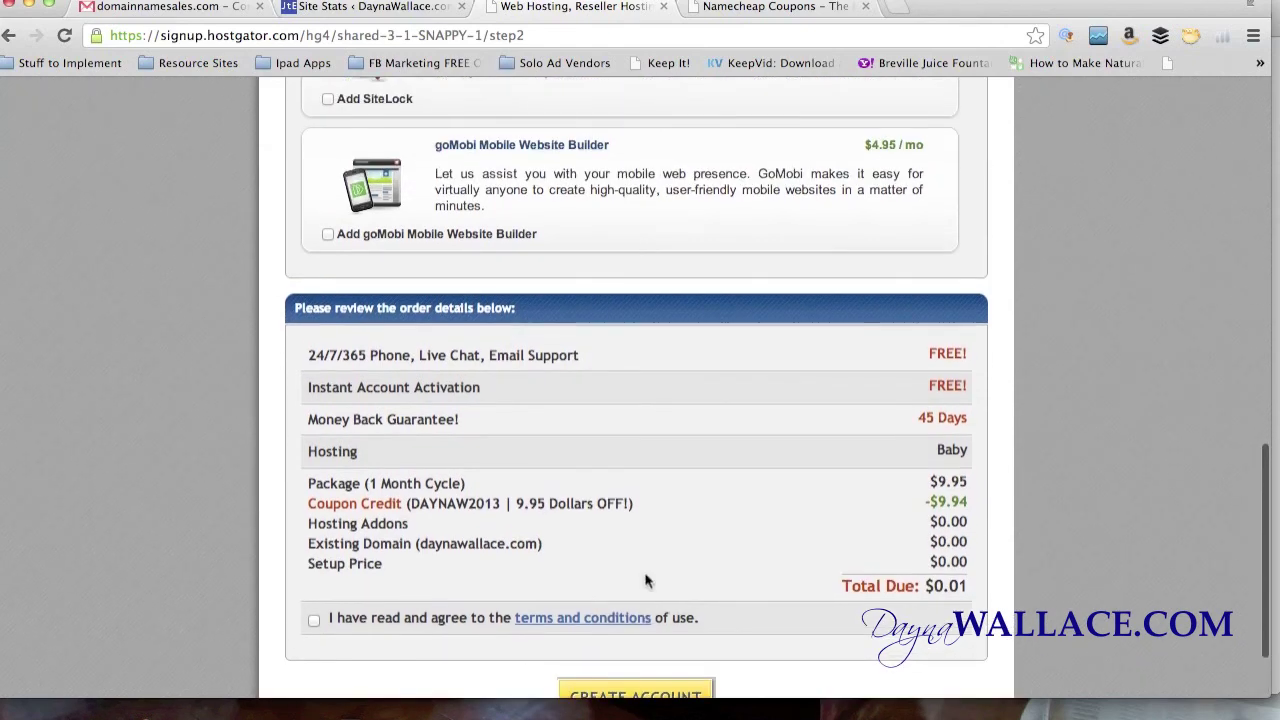
pyautogui.scroll(7, 645, 581)
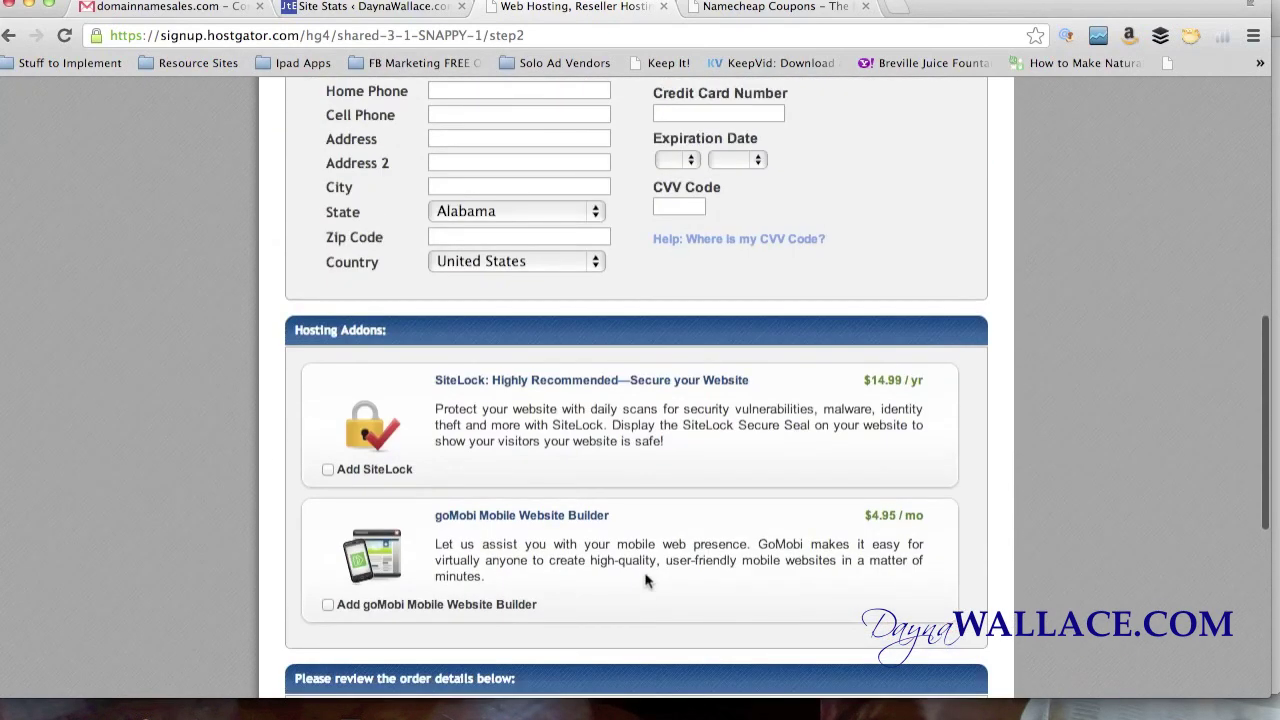